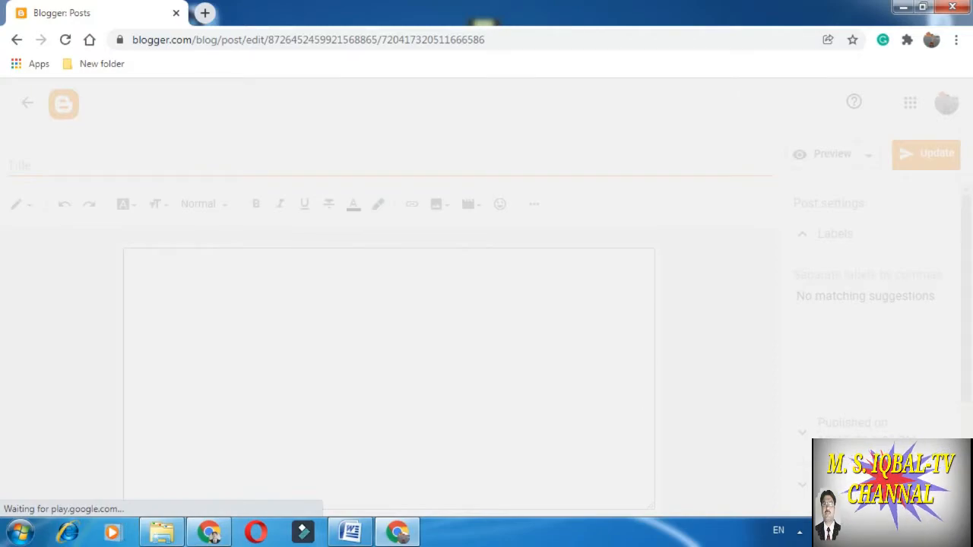
pyautogui.scroll(-3, 388, 380)
pyautogui.scroll(-10, 388, 381)
pyautogui.scroll(-12, 387, 380)
pyautogui.scroll(-3, 388, 380)
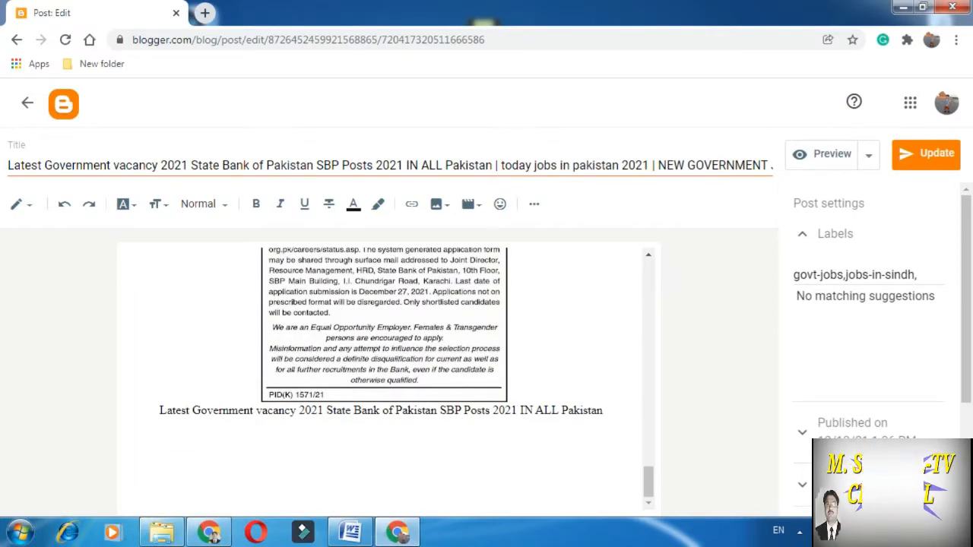
pyautogui.scroll(3, 388, 372)
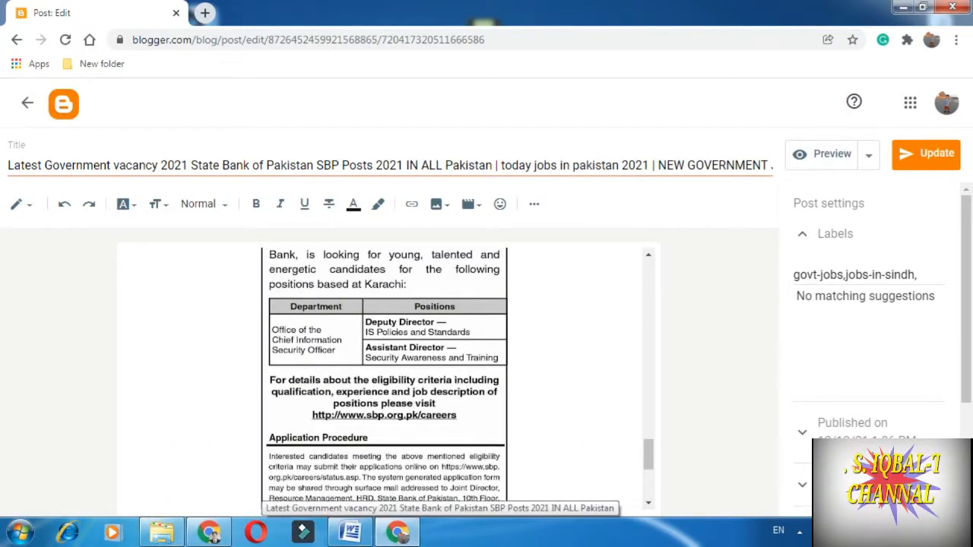
pyautogui.scroll(3, 388, 380)
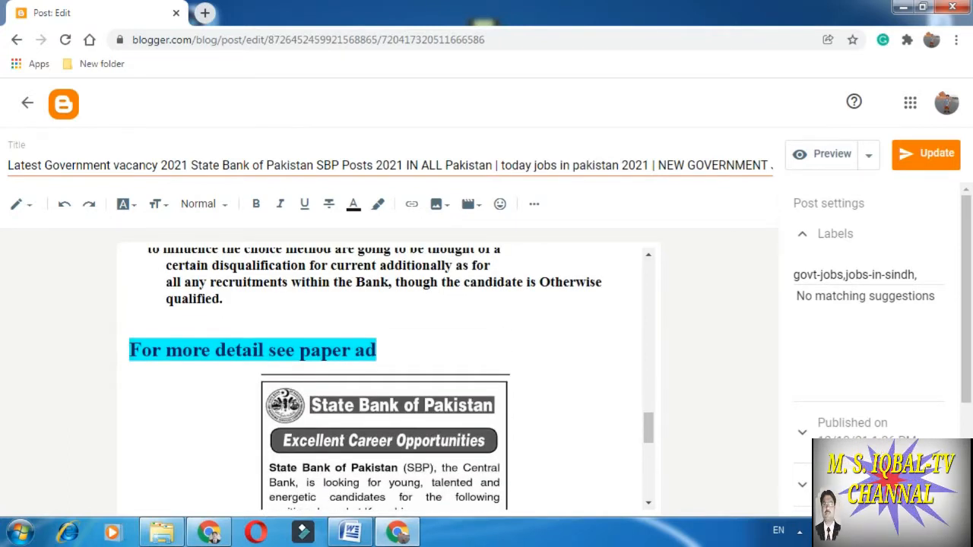
pyautogui.click(276, 350)
pyautogui.click(393, 350)
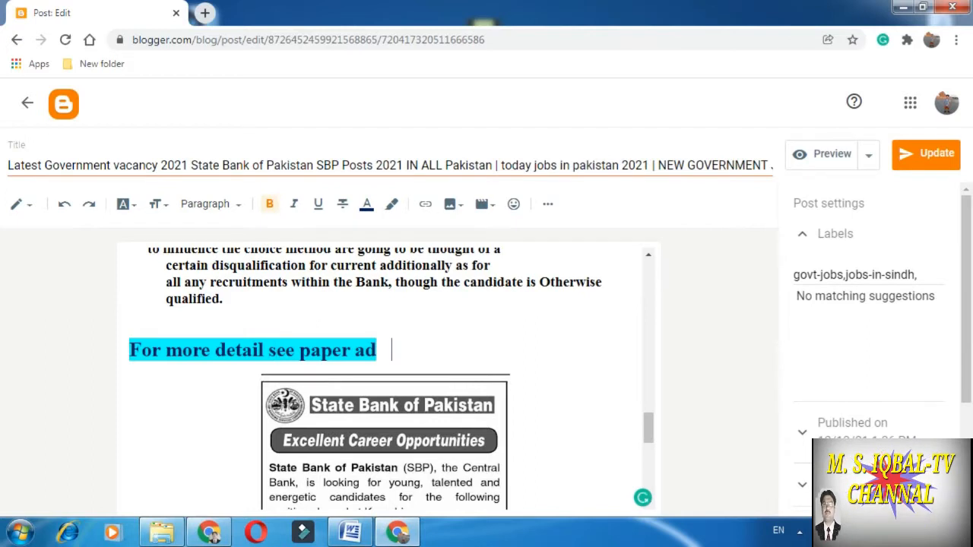
pyautogui.click(130, 320)
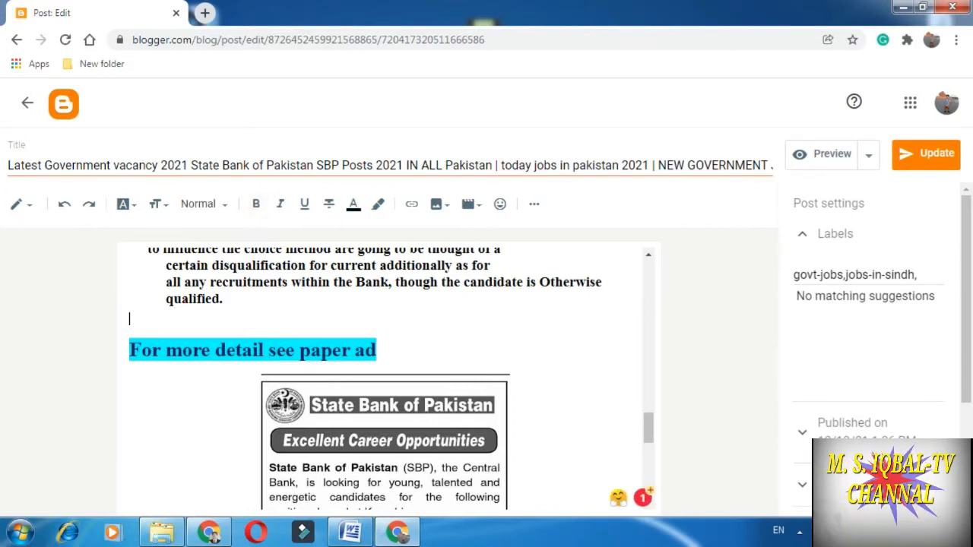
pyautogui.press('Return')
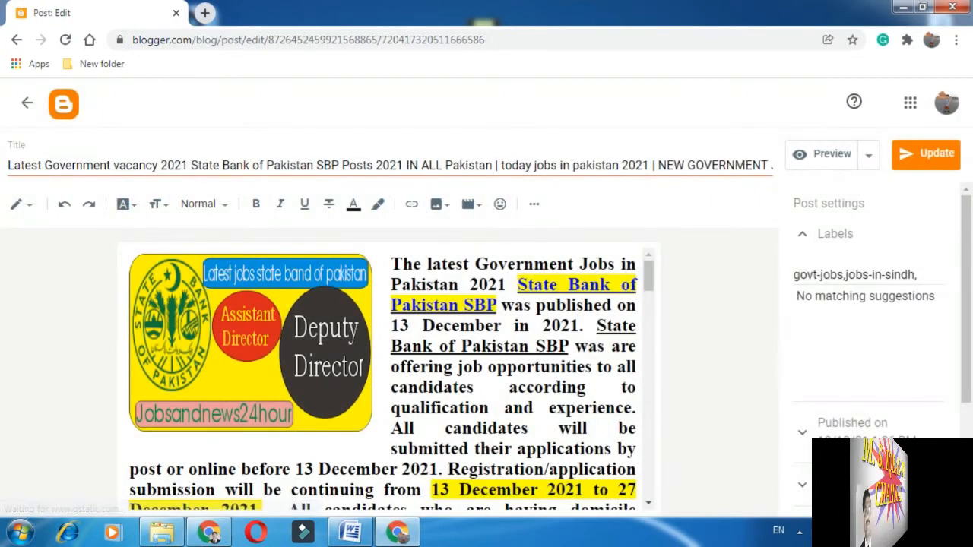
# Step: Add an empty line above the "For more detail see paper ad" heading in the post
pyautogui.scroll(-3, 359, 333)
pyautogui.scroll(-10, 359, 333)
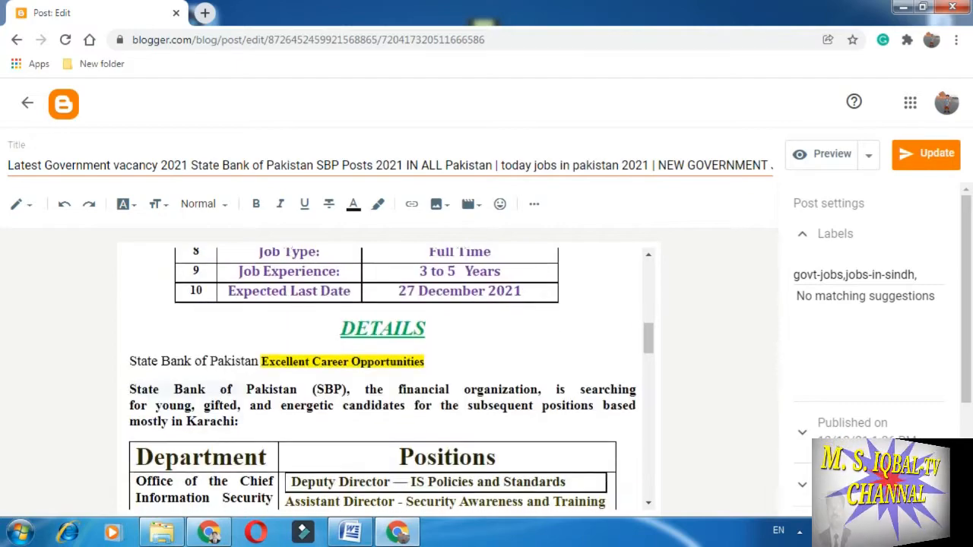
pyautogui.scroll(-12, 359, 333)
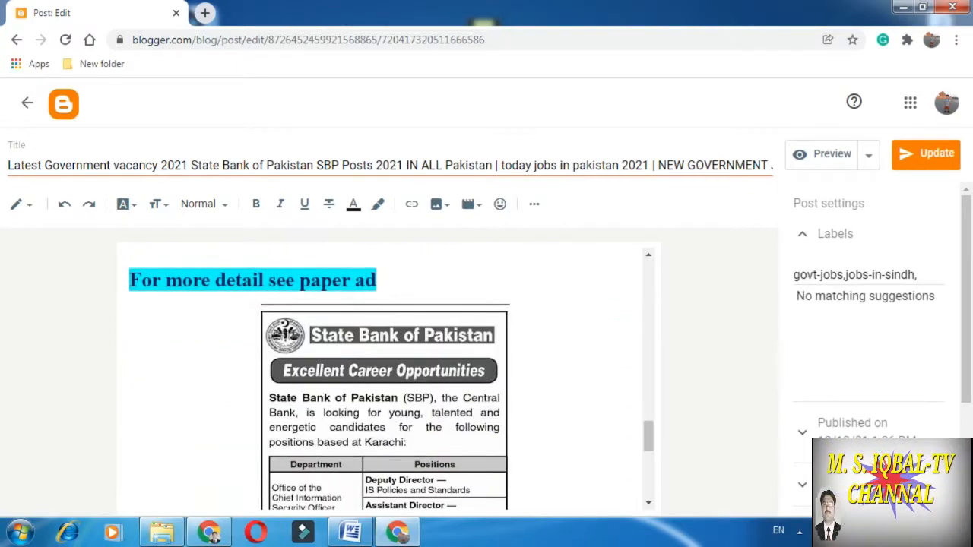
pyautogui.scroll(-5, 358, 333)
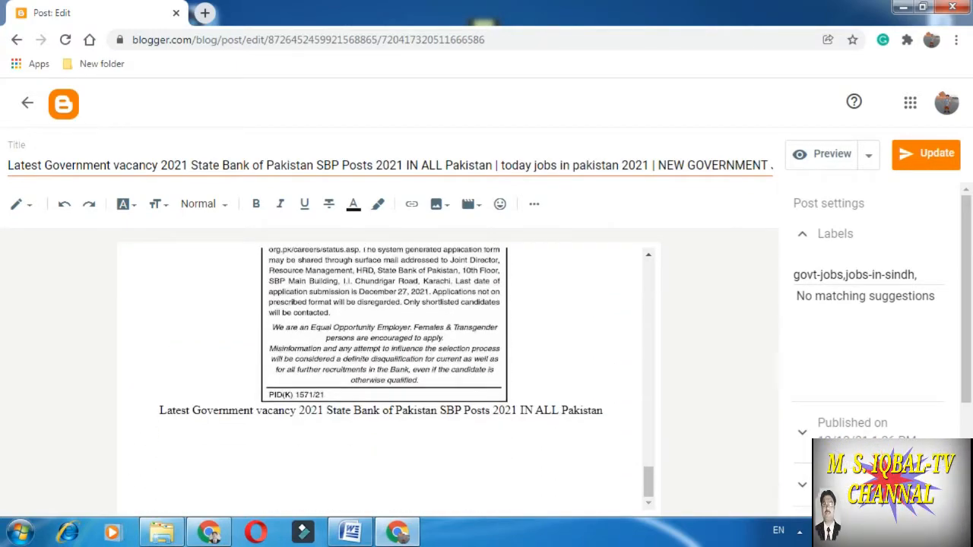
pyautogui.scroll(5, 384, 373)
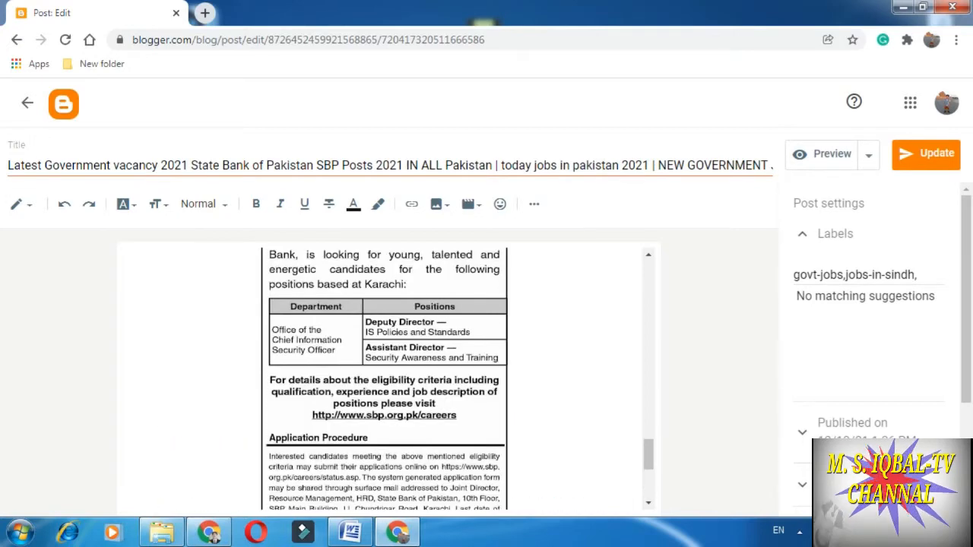
pyautogui.scroll(5, 383, 373)
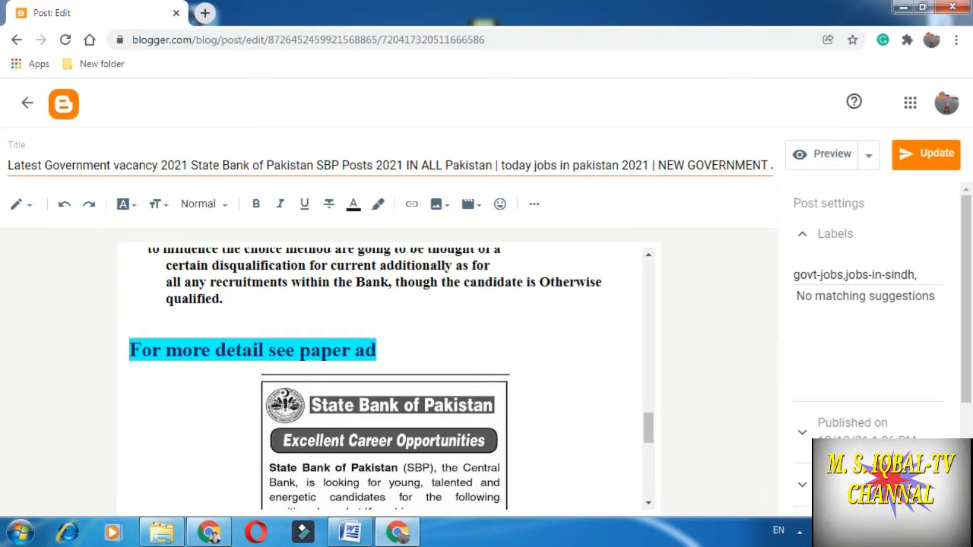
pyautogui.click(276, 350)
pyautogui.click(391, 350)
pyautogui.click(130, 318)
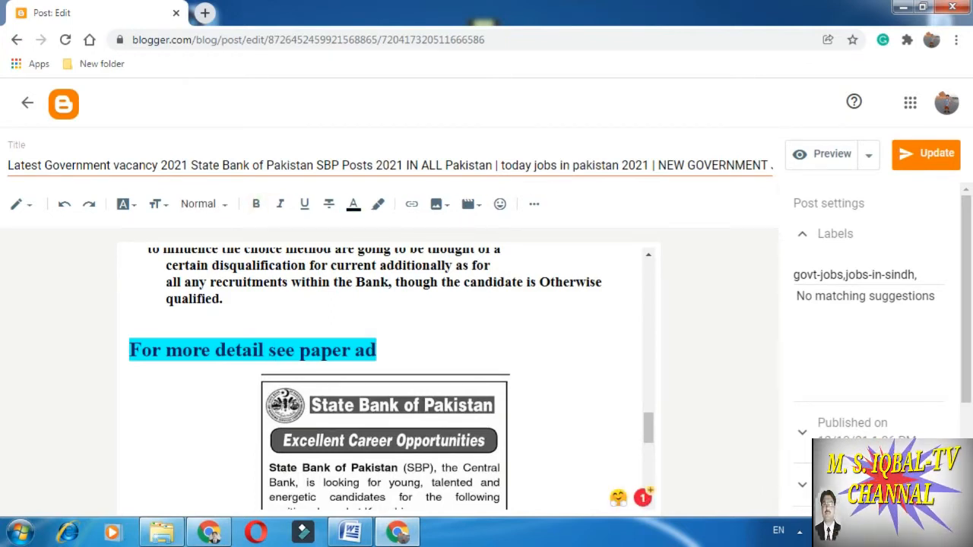
pyautogui.press('Return')
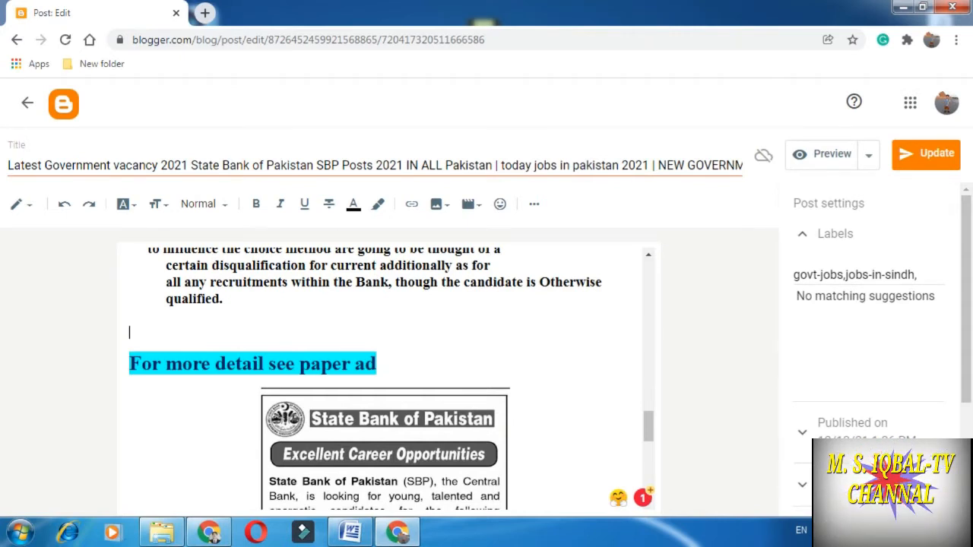
# Step: Search Google Images for "apply now sign" in a separate browser tab
pyautogui.hotkey('ctrl', 't')
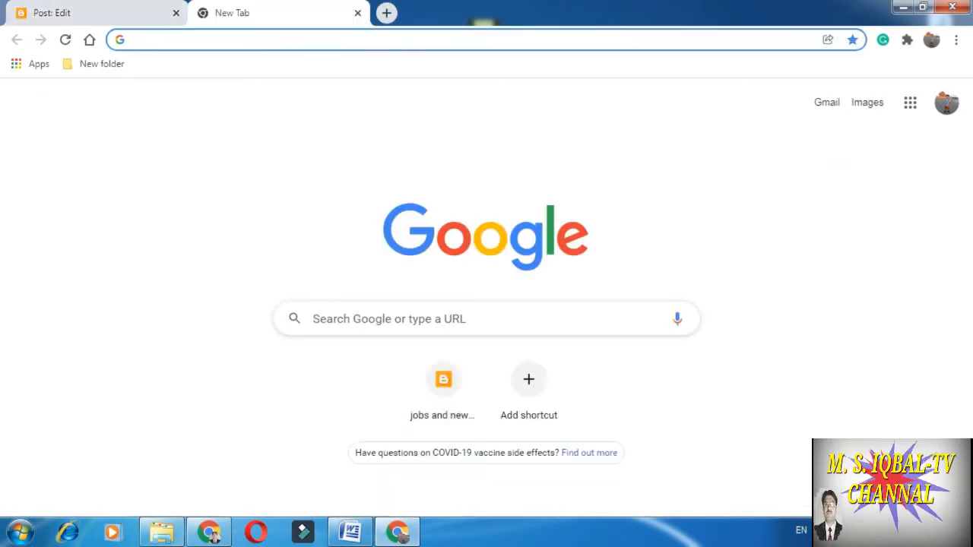
pyautogui.click(441, 318)
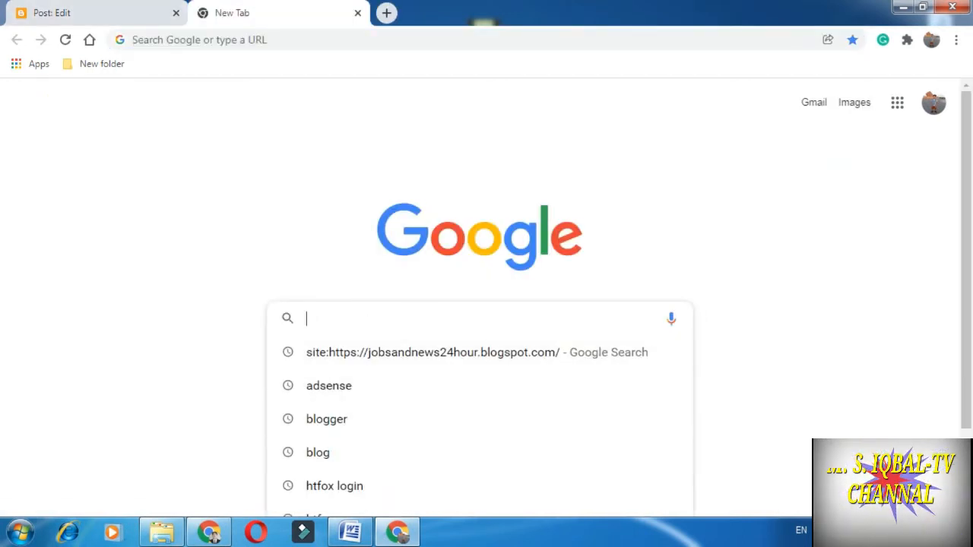
pyautogui.write('apply now sign')
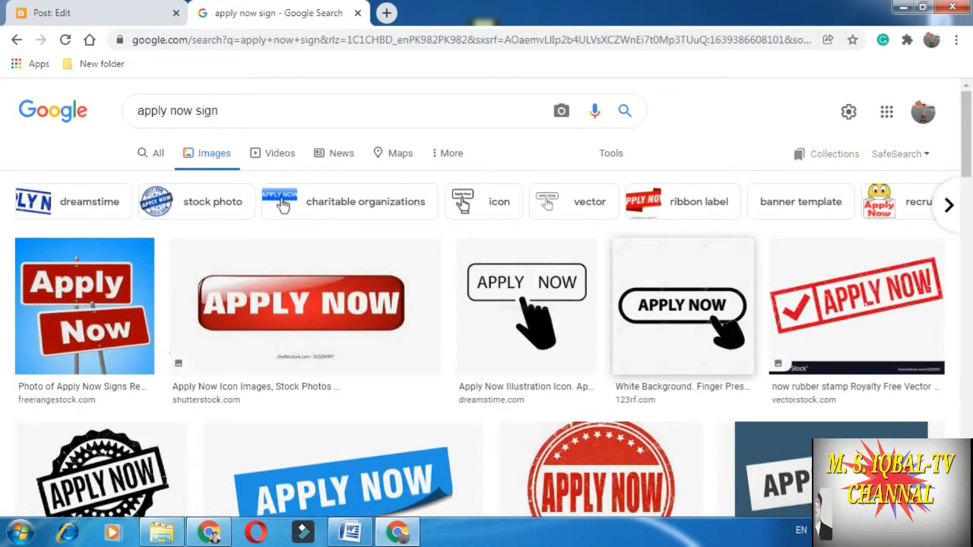
# Step: Try to save the blue rounded APPLY NOW button image from the iStock result as a JPEG
pyautogui.scroll(-4, 669, 342)
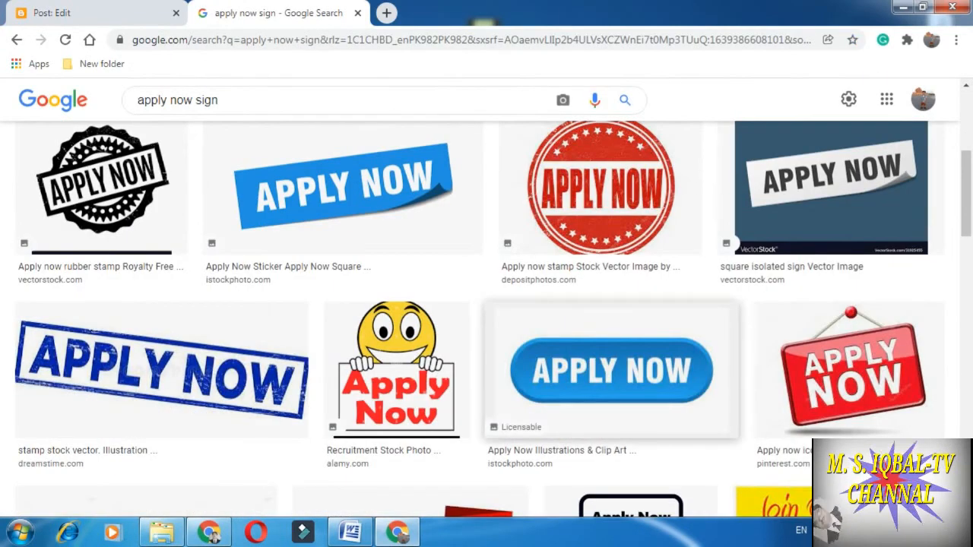
pyautogui.click(611, 371)
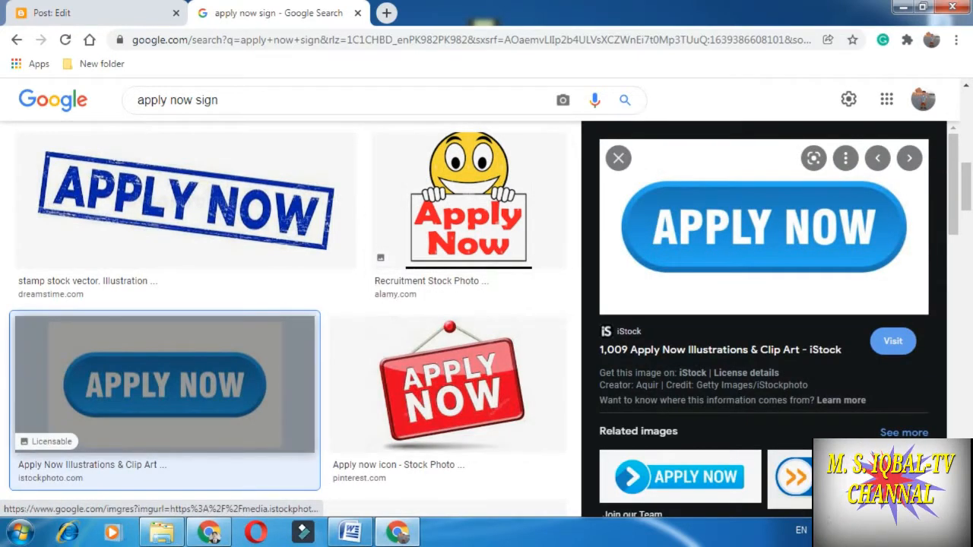
pyautogui.rightClick(702, 206)
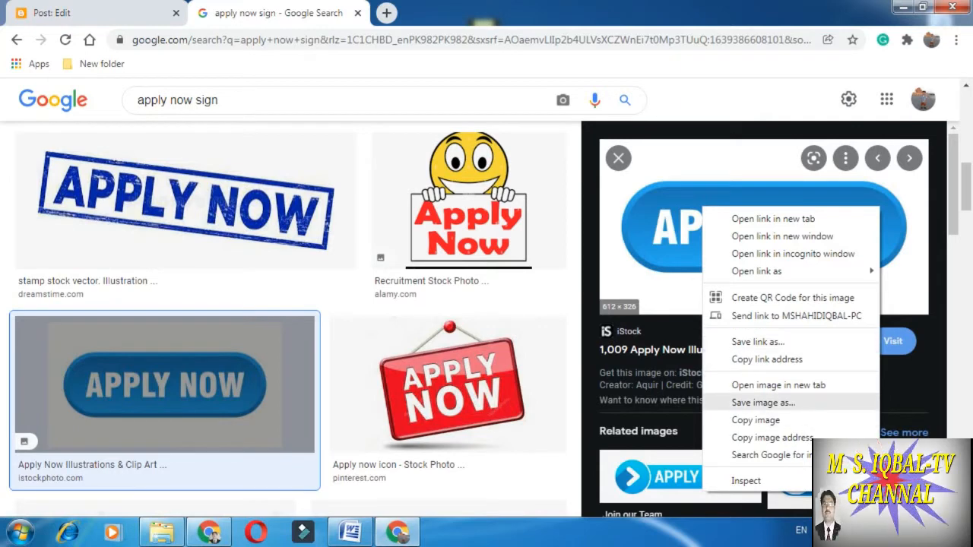
pyautogui.press('Return')
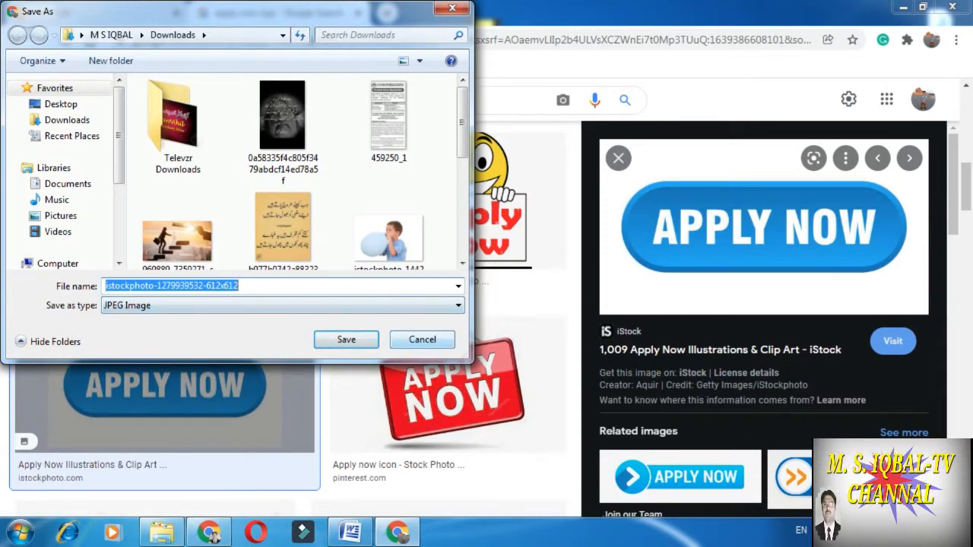
pyautogui.press('Return')
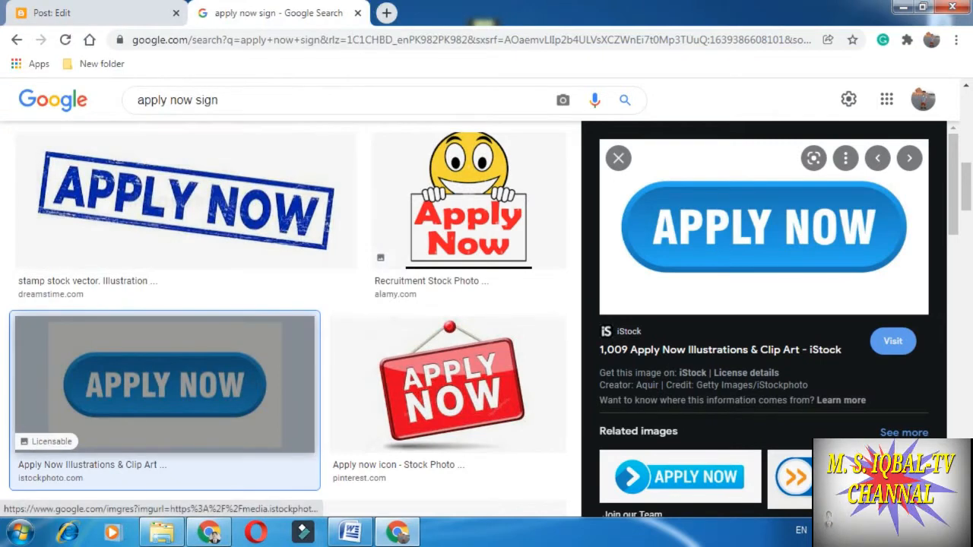
# Step: Check the APPLY NOW picture on Local Disk (F:), then upload it from the computer into the empty line above the paper ad heading
pyautogui.click(162, 532)
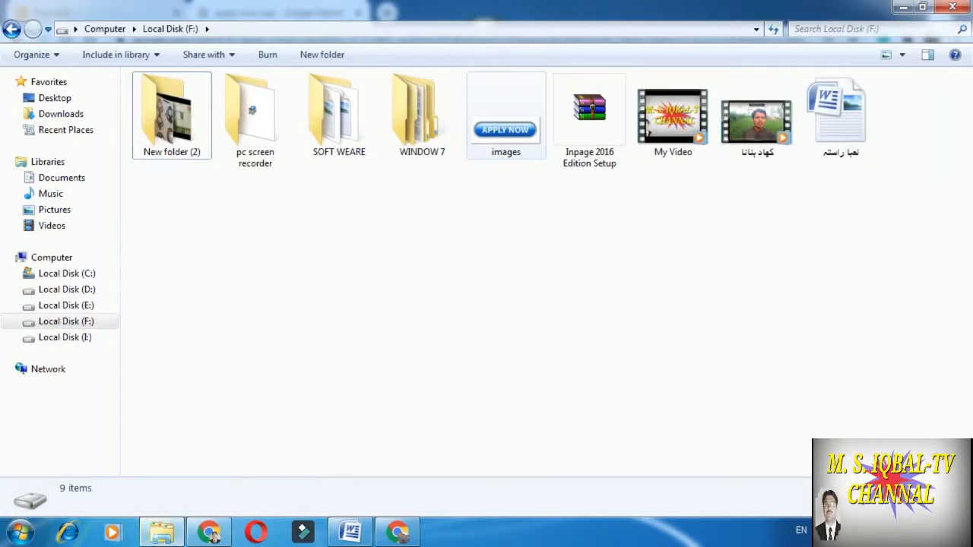
pyautogui.click(903, 6)
pyautogui.click(95, 13)
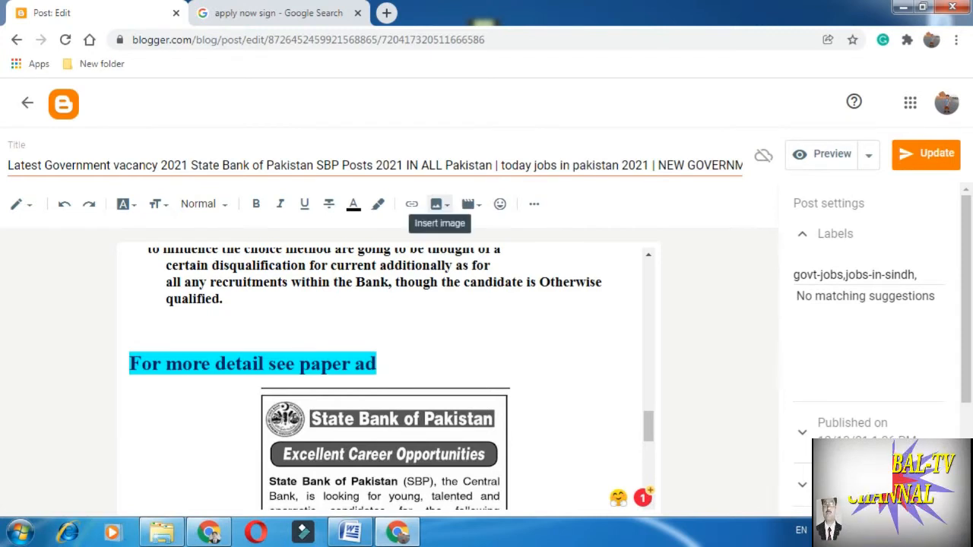
pyautogui.click(437, 204)
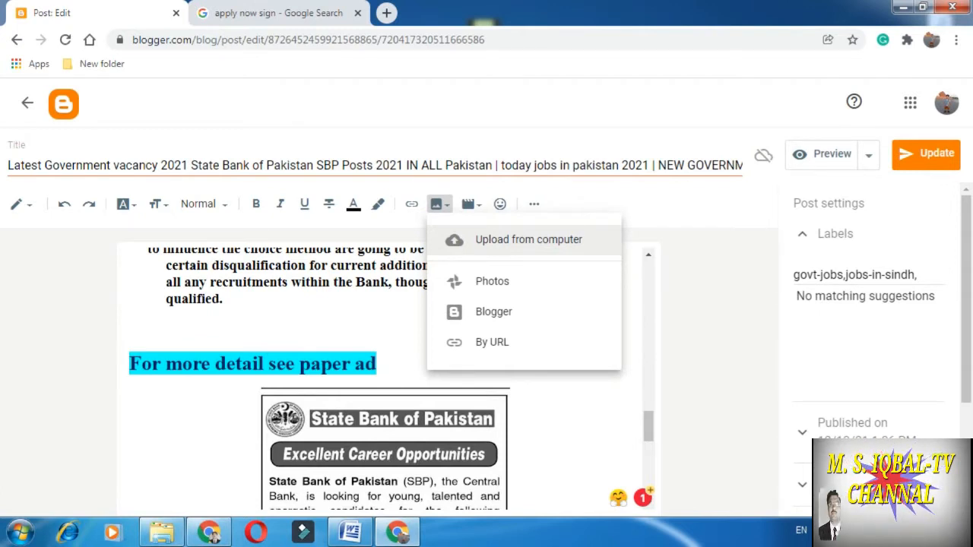
pyautogui.click(528, 239)
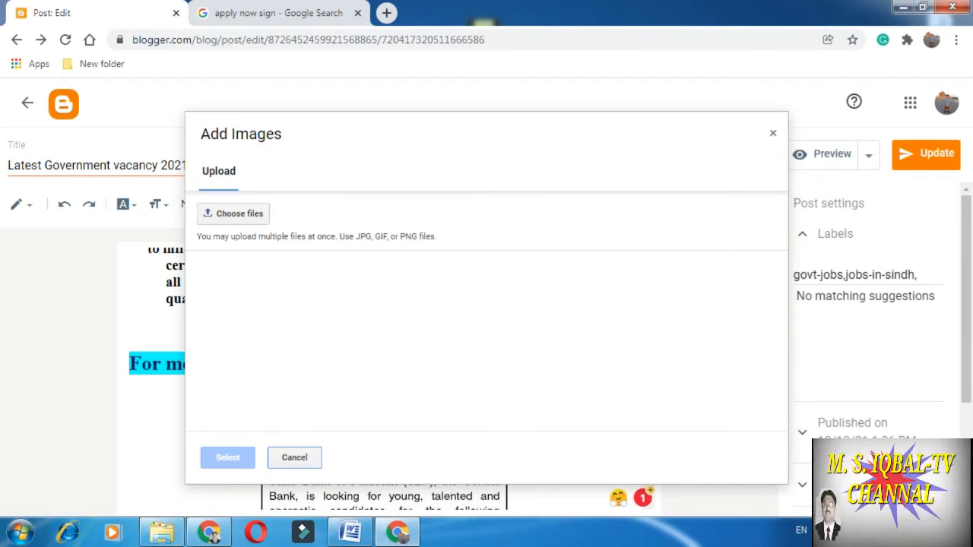
pyautogui.click(249, 214)
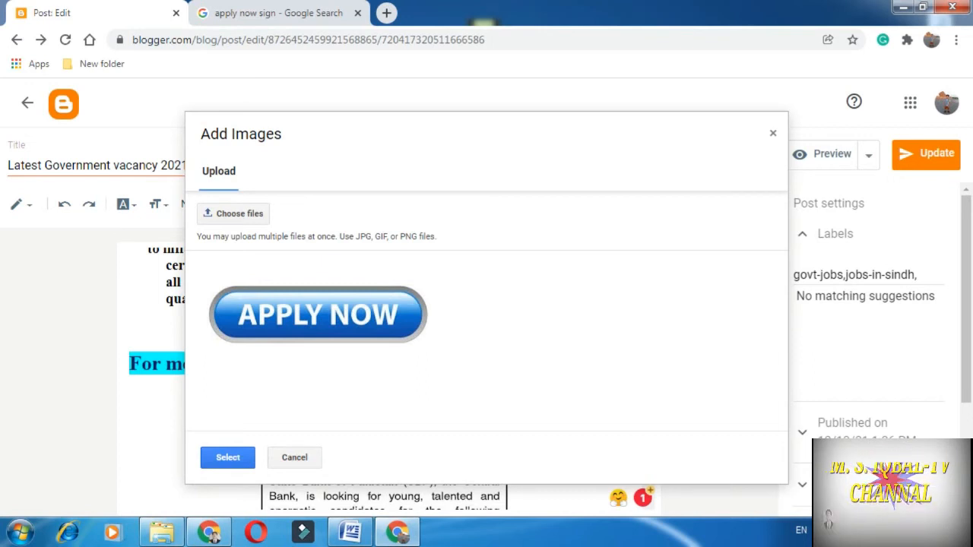
pyautogui.click(228, 458)
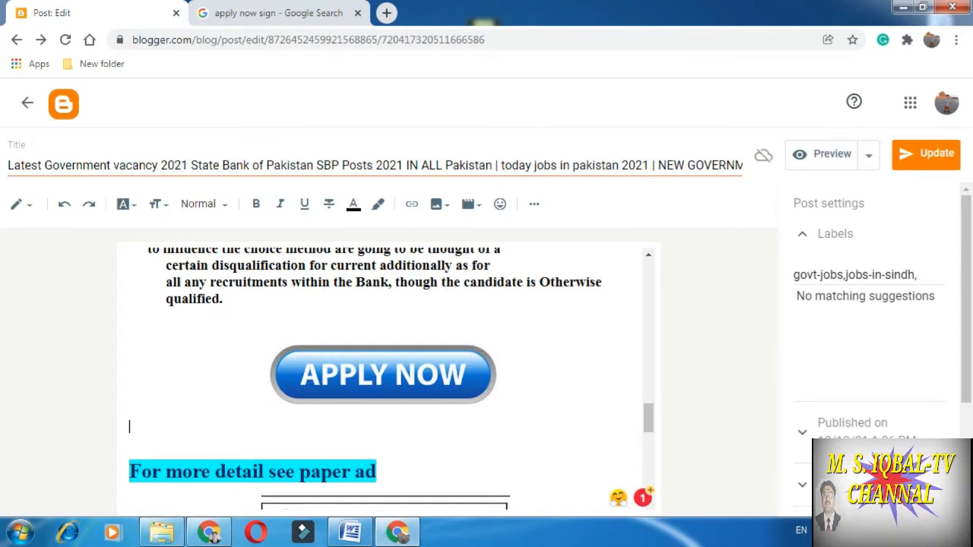
# Step: Open the APPLY NOW image's link for editing and copy the address sbp.org.pk/careers/status.asp from the State Bank of Pakistan browser window
pyautogui.click(383, 374)
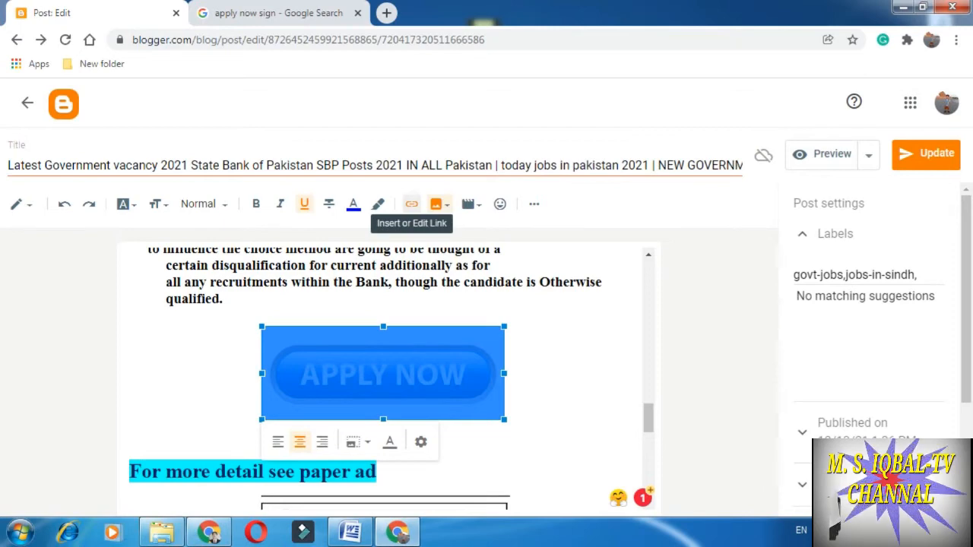
pyautogui.click(411, 204)
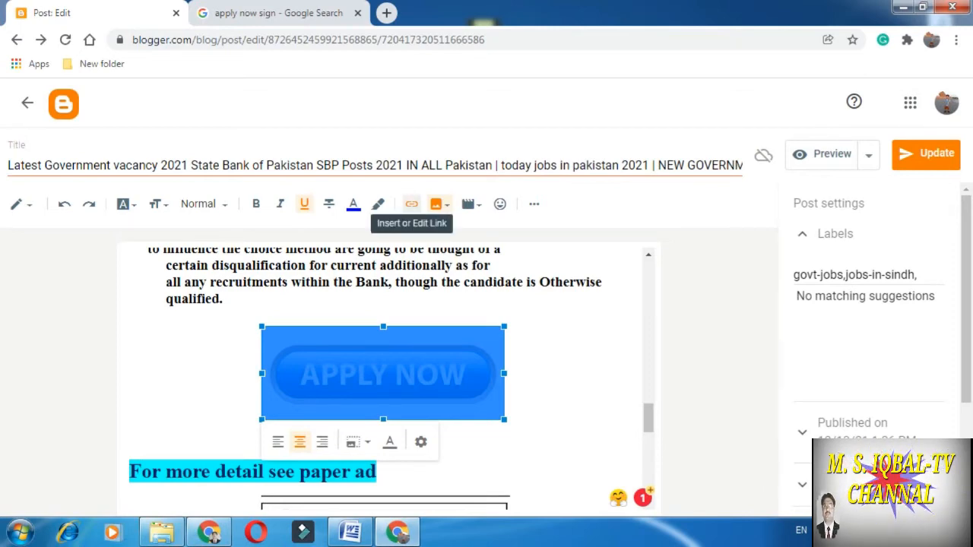
pyautogui.click(411, 204)
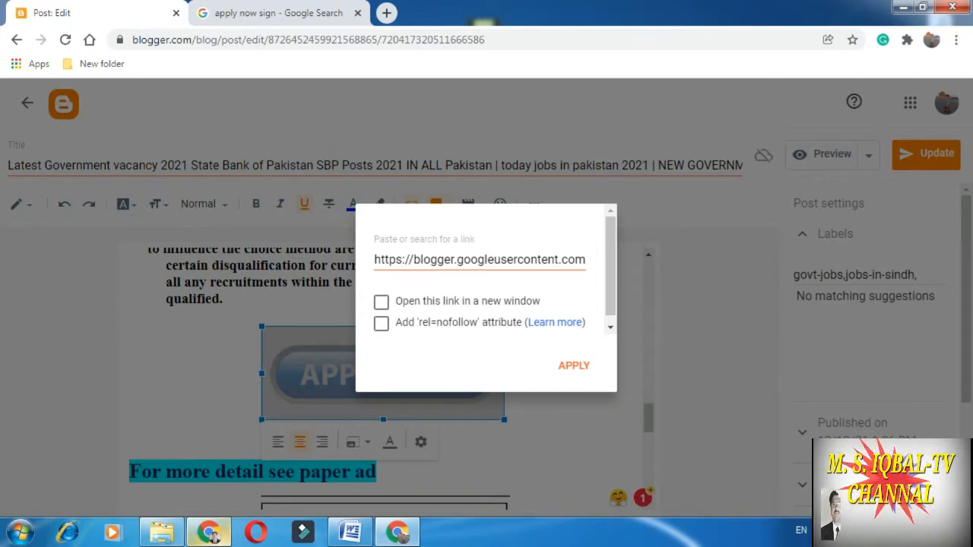
pyautogui.moveTo(209, 533)
pyautogui.click(207, 449)
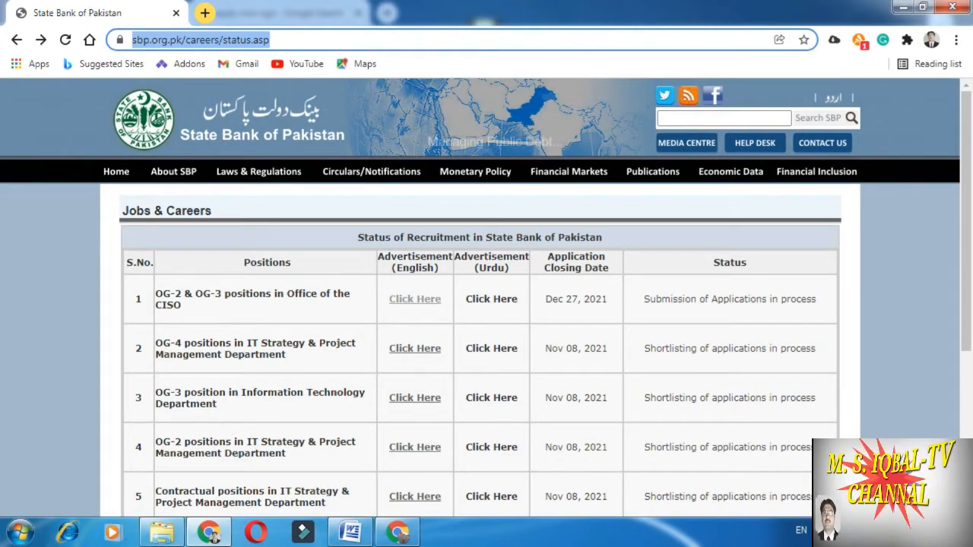
pyautogui.click(330, 40)
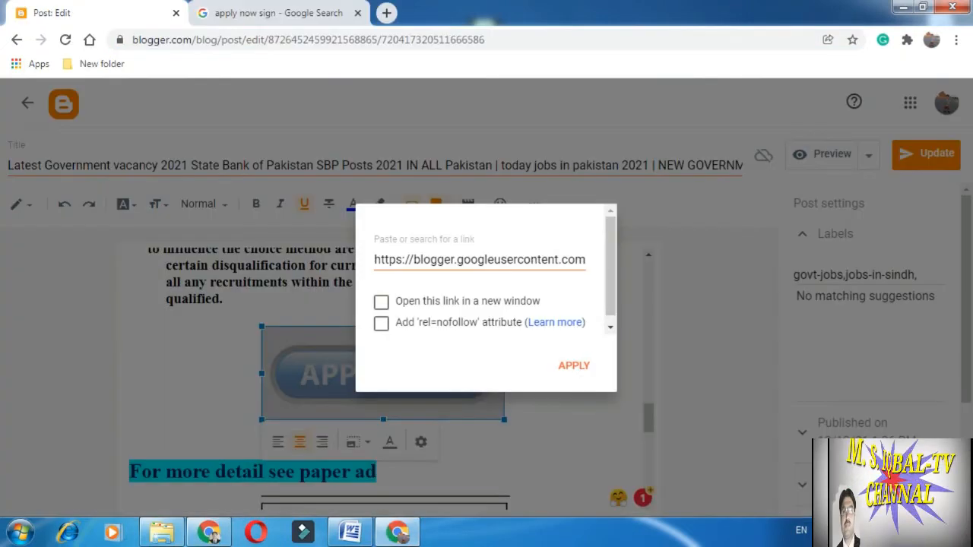
pyautogui.click(450, 259)
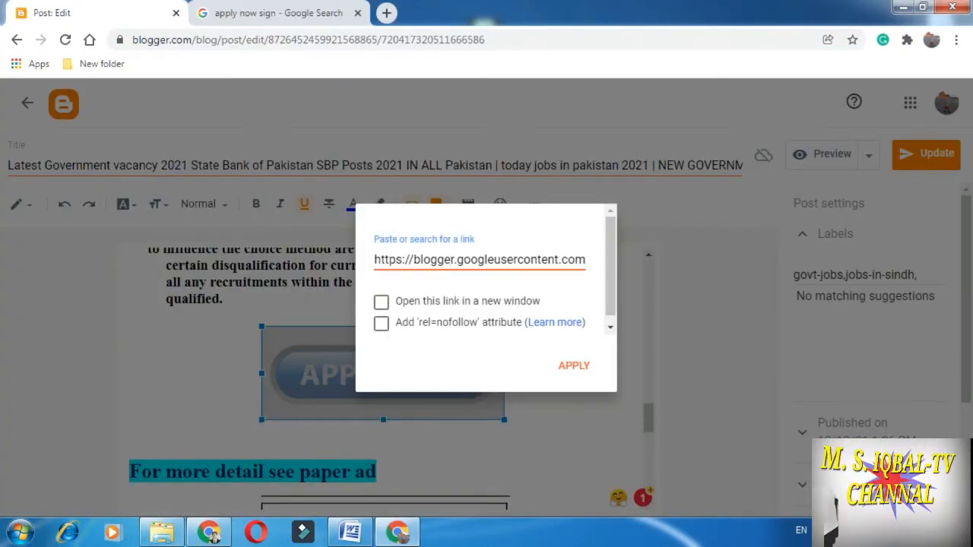
pyautogui.hotkey('ctrl', 'a')
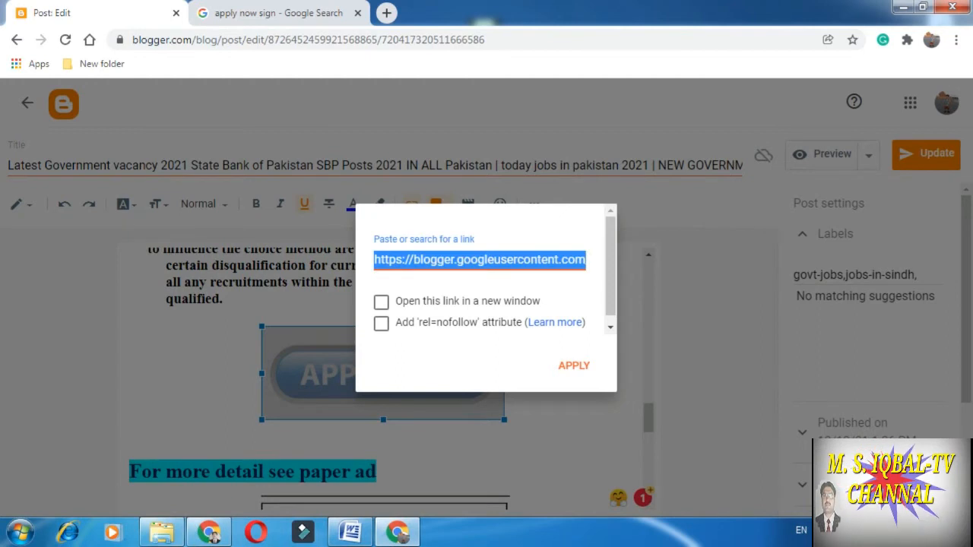
pyautogui.press('BackSpace')
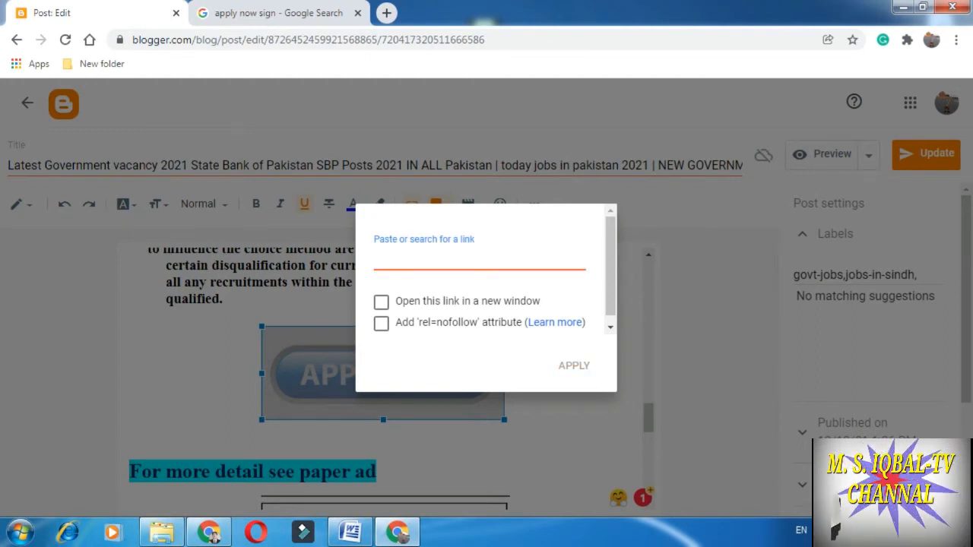
pyautogui.write('https://www.sbp.org.pk/careers/status.asp')
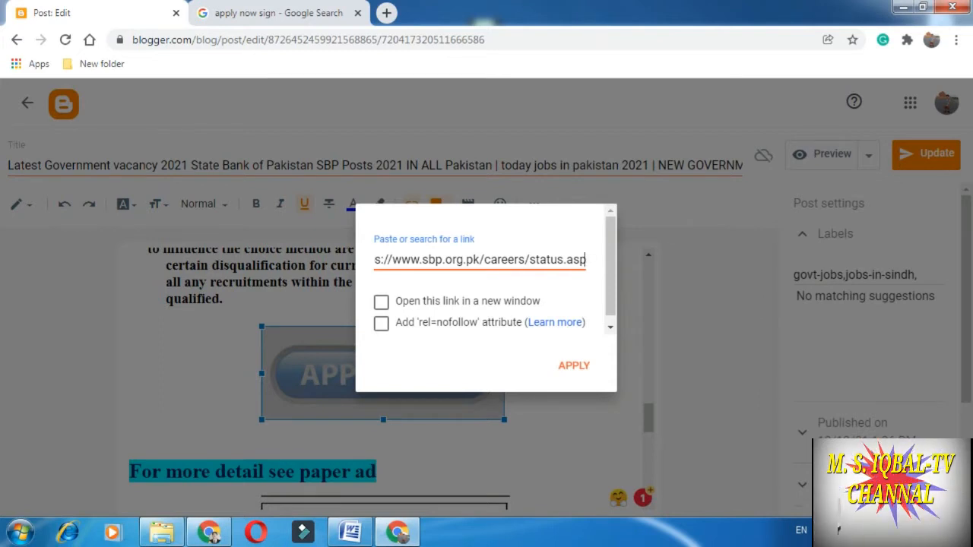
pyautogui.click(382, 302)
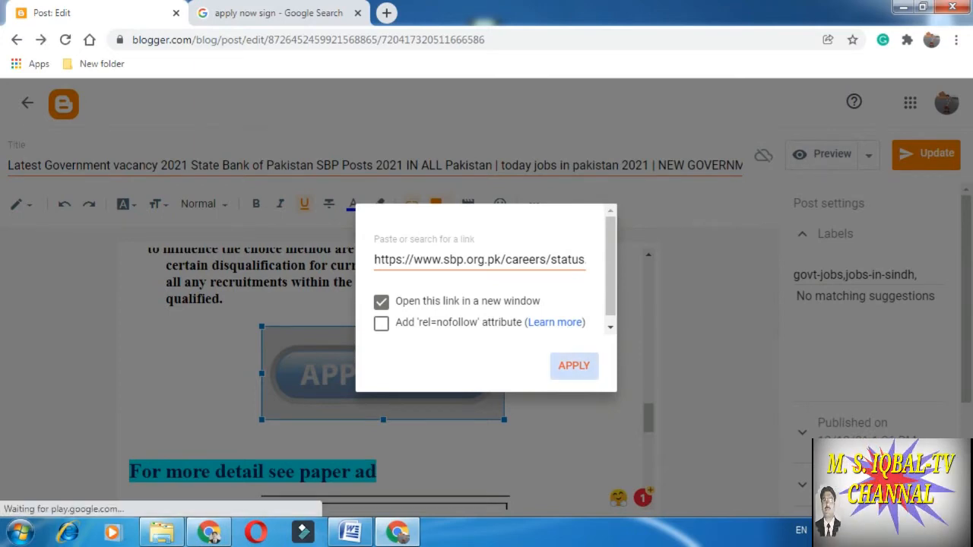
pyautogui.click(574, 365)
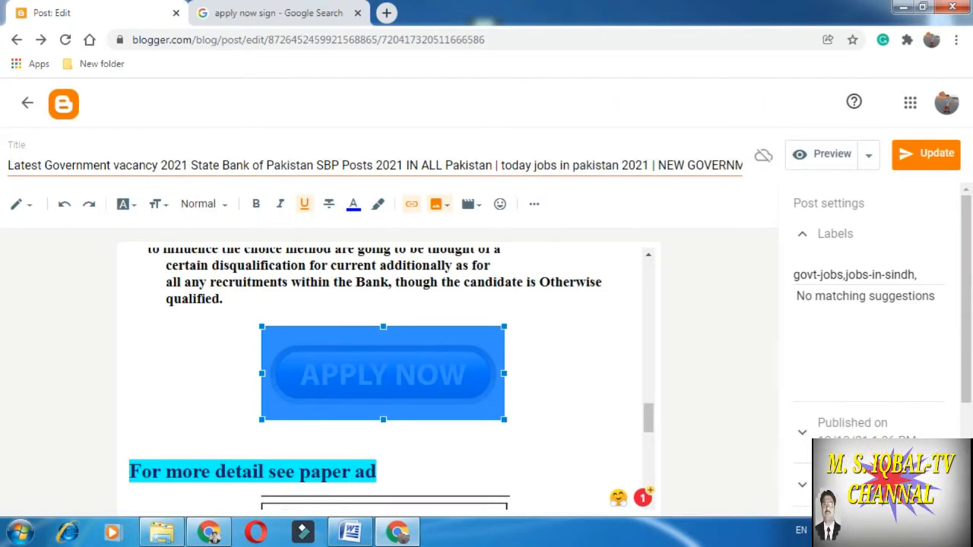
pyautogui.click(925, 155)
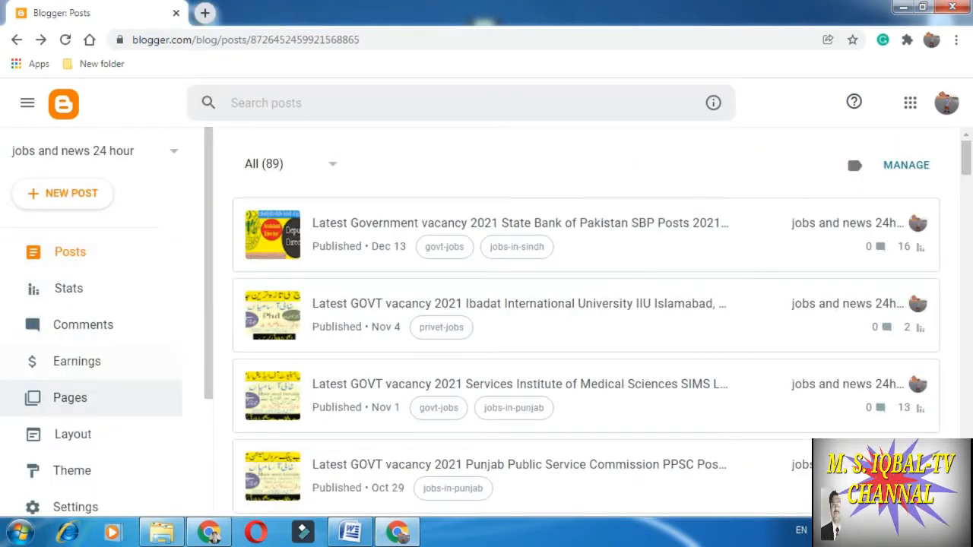
# Step: View the live blog and open the latest State Bank of Pakistan vacancy post at its APPLY NOW image above the paper ad heading
pyautogui.scroll(-3, 76, 397)
pyautogui.click(73, 408)
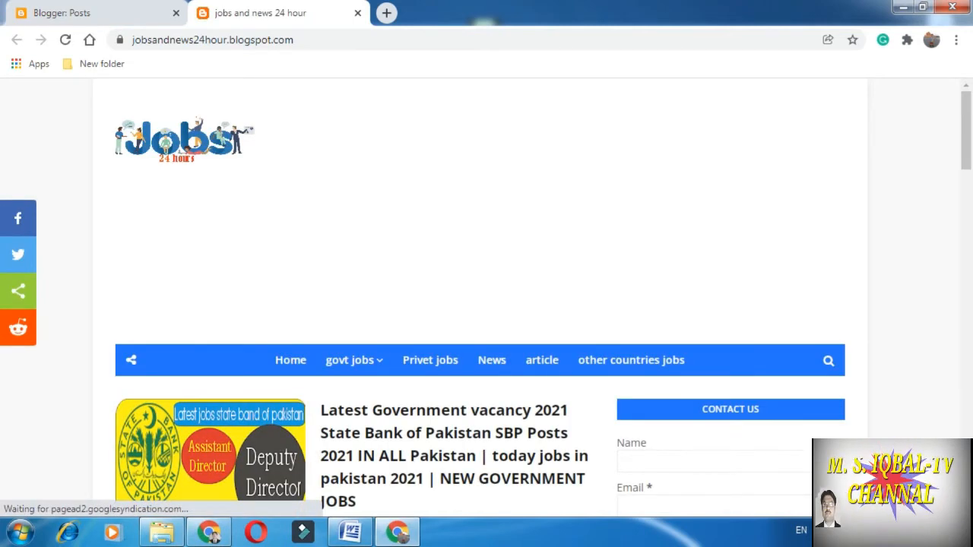
pyautogui.click(454, 456)
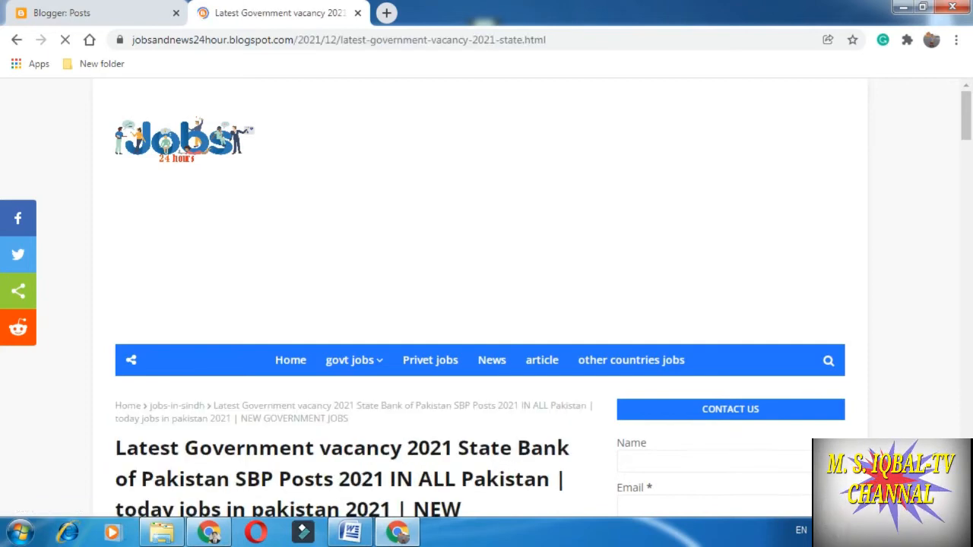
pyautogui.scroll(-2, 454, 456)
pyautogui.scroll(-3, 354, 319)
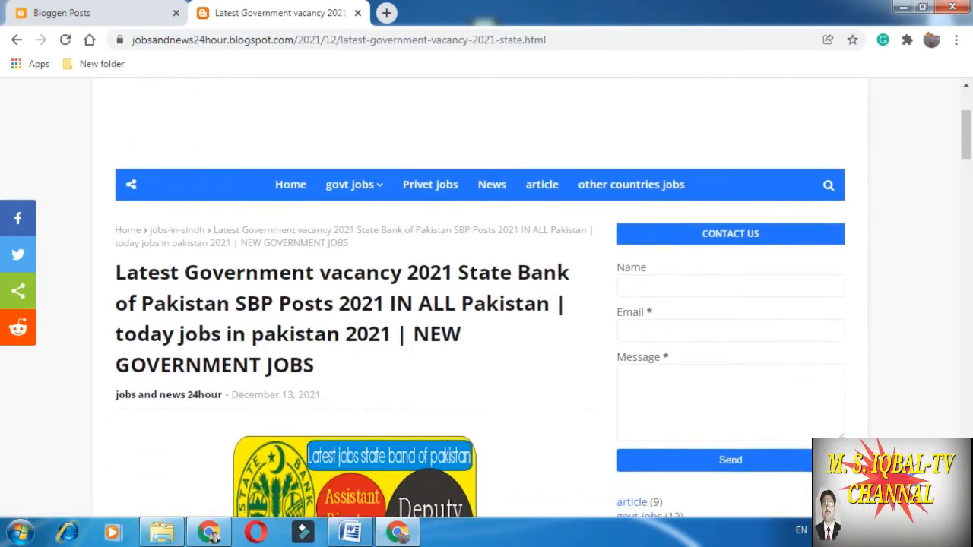
pyautogui.scroll(-6, 354, 319)
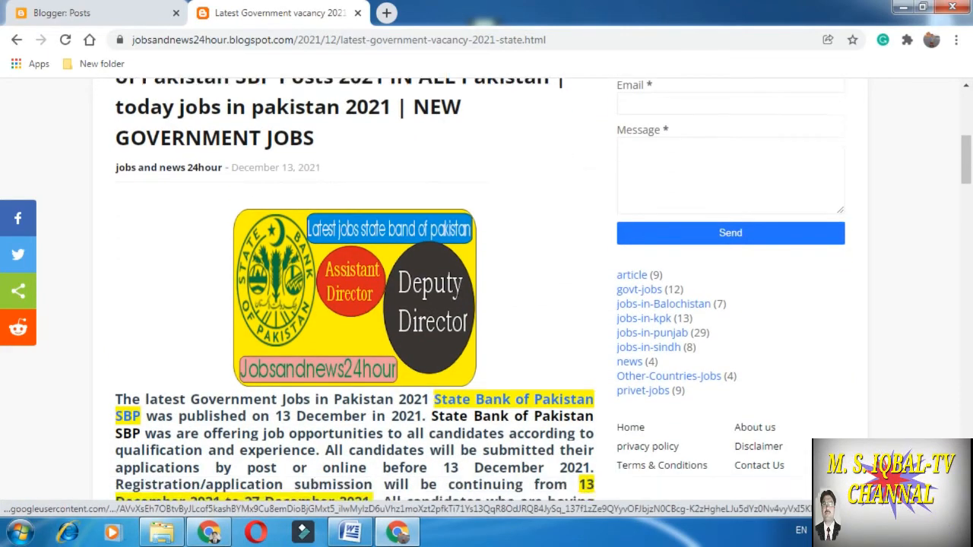
pyautogui.scroll(-6, 724, 442)
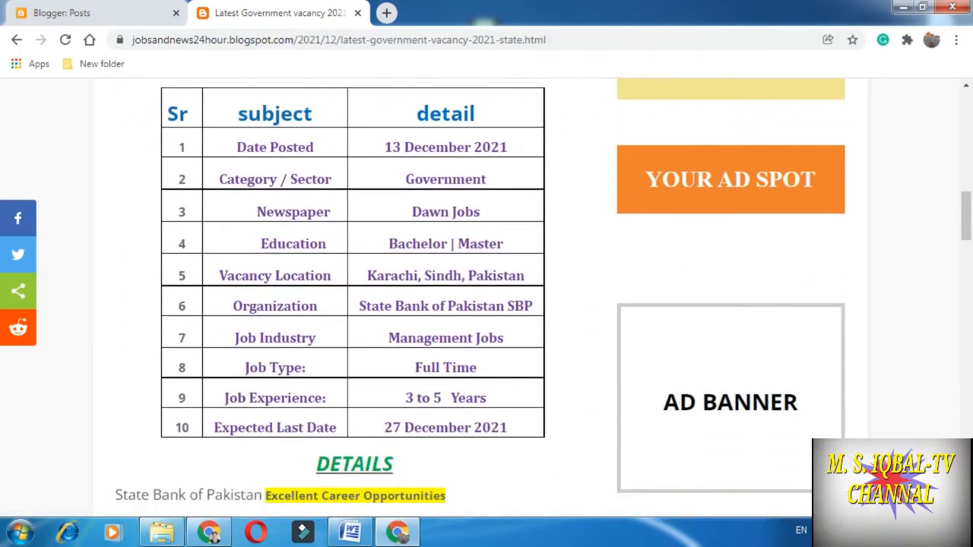
pyautogui.scroll(-4, 724, 382)
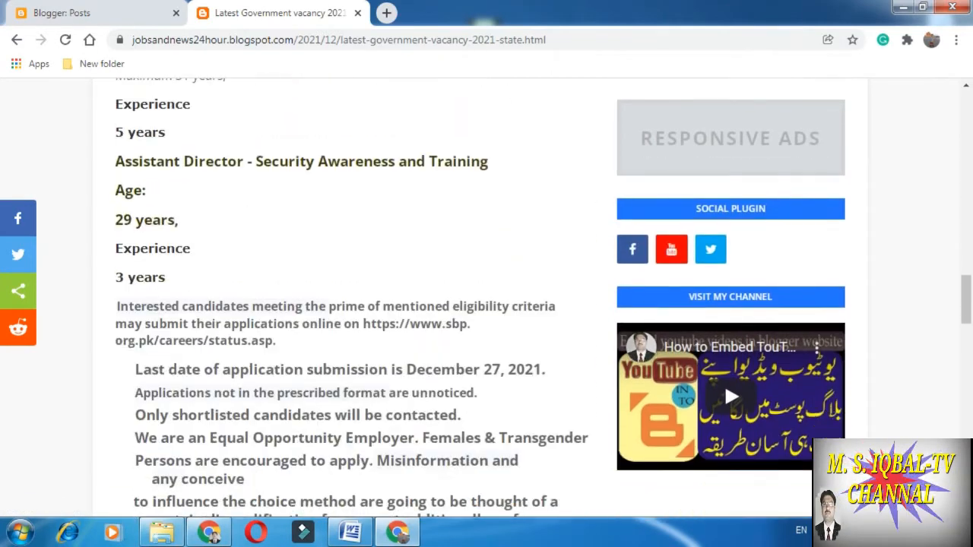
pyautogui.scroll(-4, 725, 383)
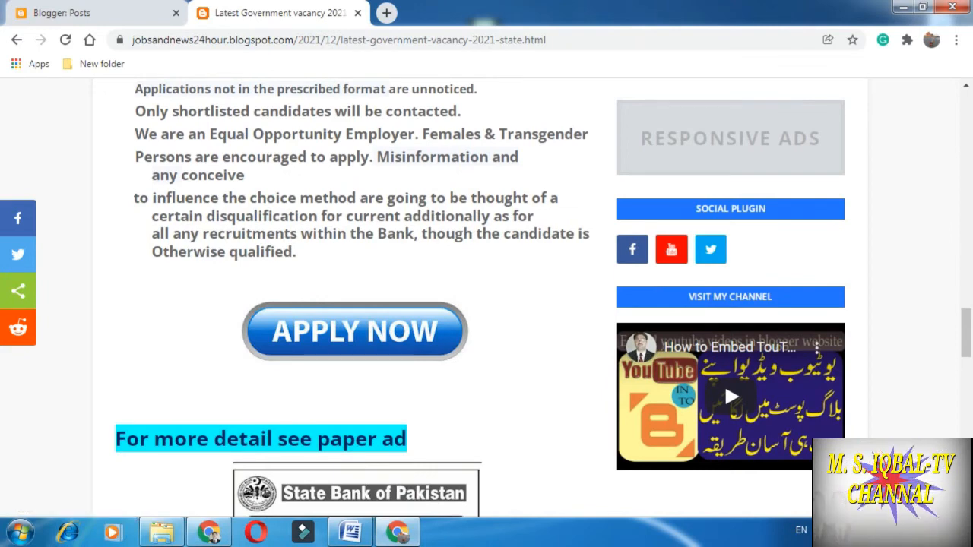
# Step: Test the APPLY NOW image's link in the published post and look through the recruitment status table on the linked page
pyautogui.click(355, 331)
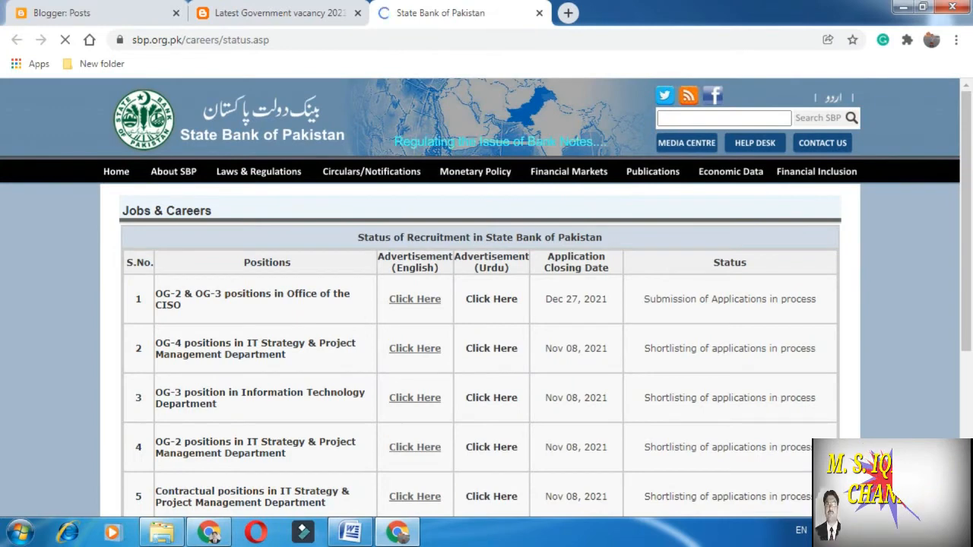
pyautogui.scroll(-3, 486, 304)
pyautogui.scroll(1, 487, 304)
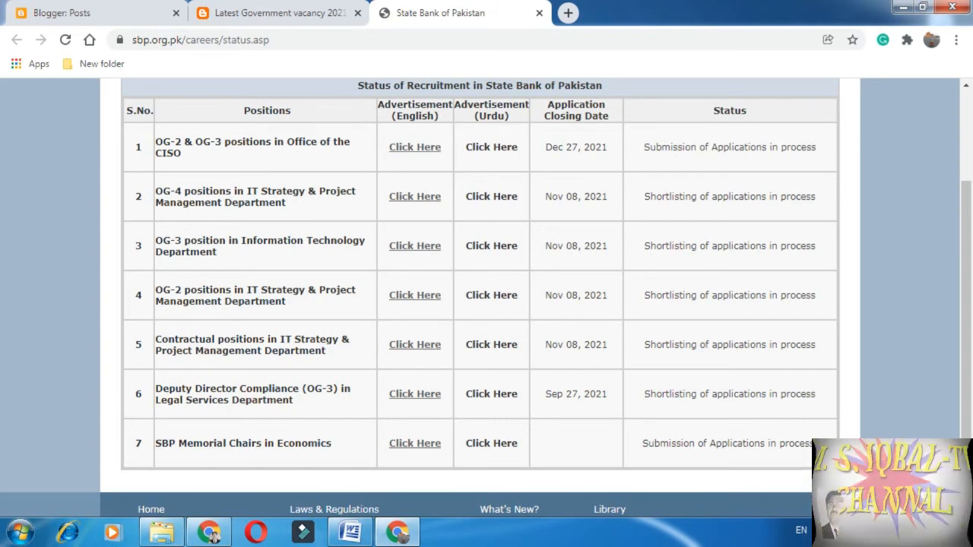
pyautogui.scroll(2, 486, 288)
pyautogui.scroll(-2, 487, 289)
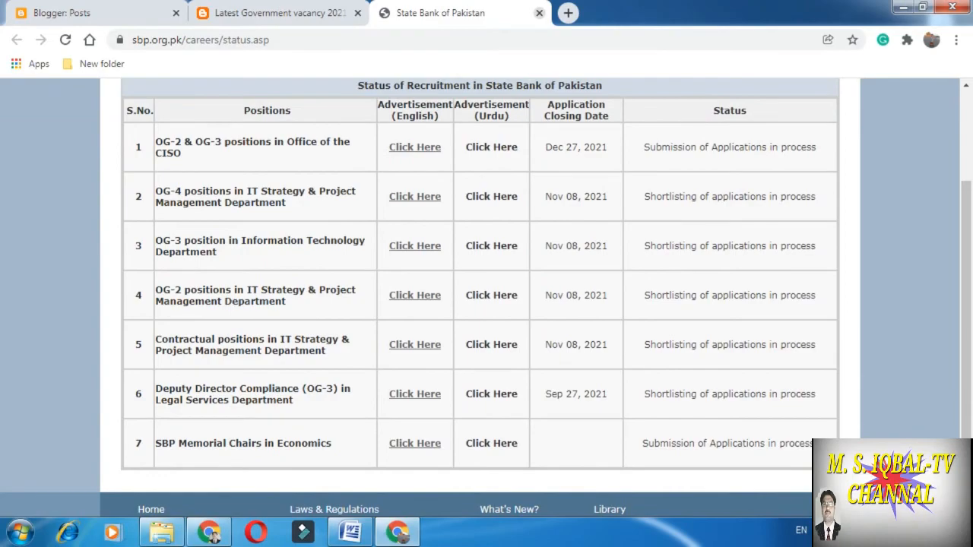